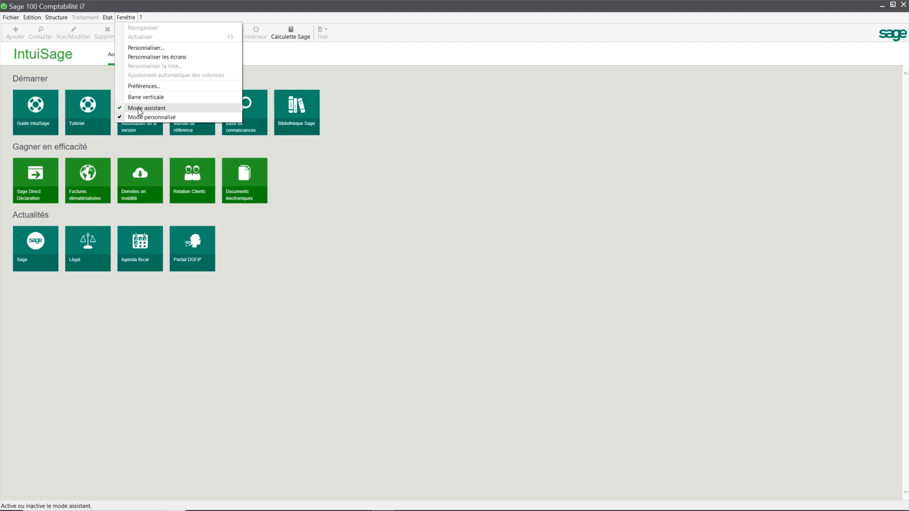
- Enable Mode assistant from the Fenêtre menu and open the Fichier menu
{"action": "left_click", "coordinate": [139, 109]}
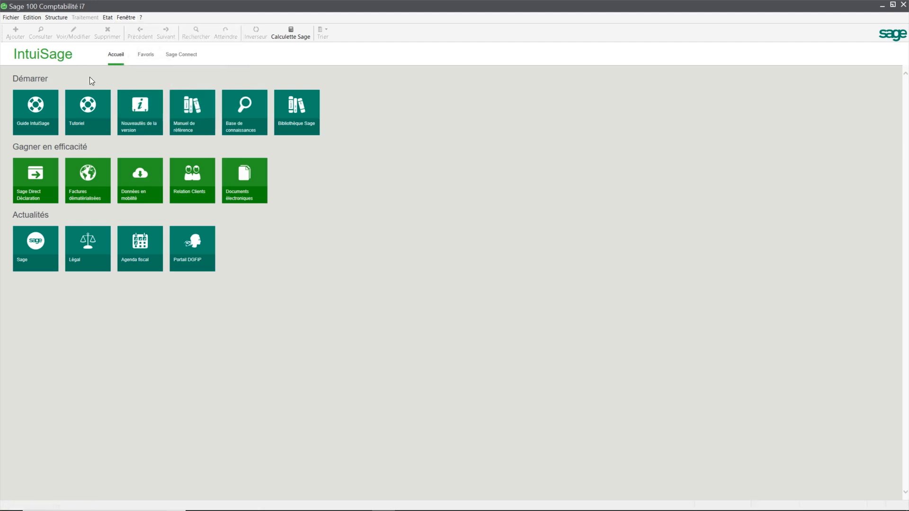
{"action": "left_click", "coordinate": [10, 18]}
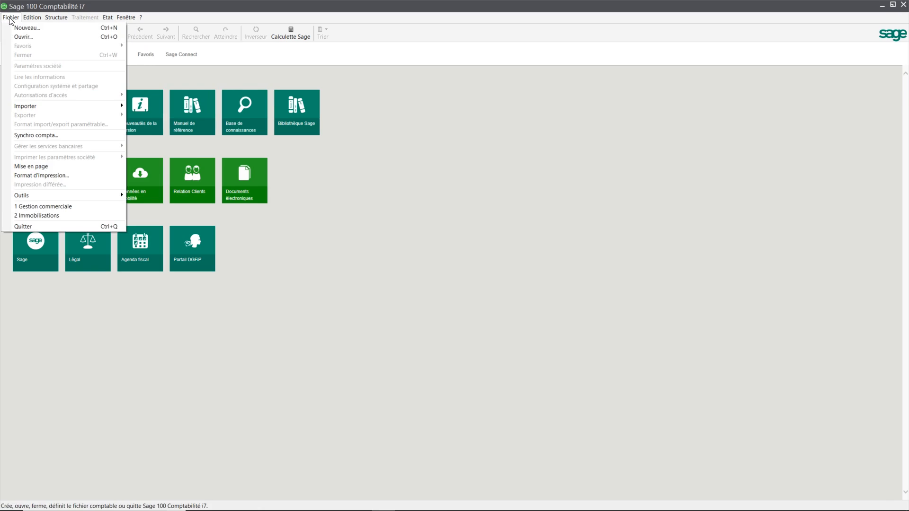
- Create a new file with raison sociale SOLENZA instead of VPS FORMATION, answering Non to reuse
{"action": "left_click", "coordinate": [18, 28]}
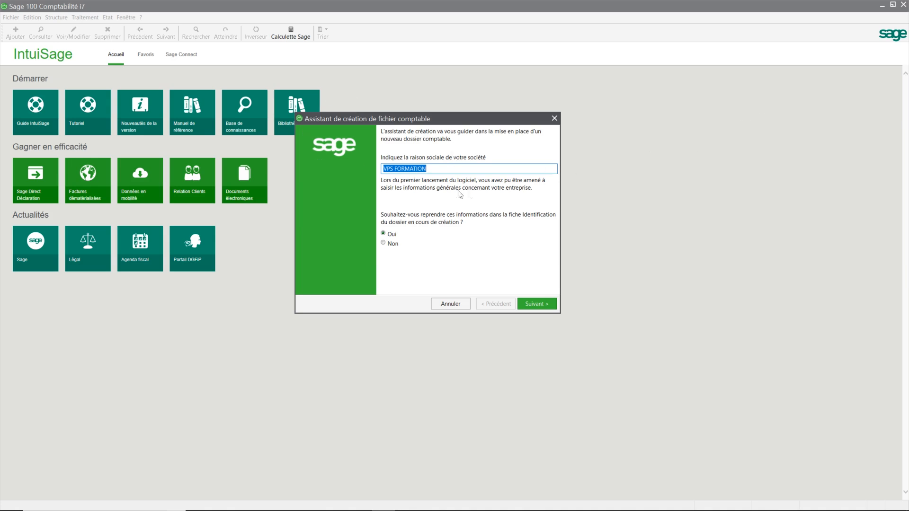
{"action": "key", "text": "BackSpace"}
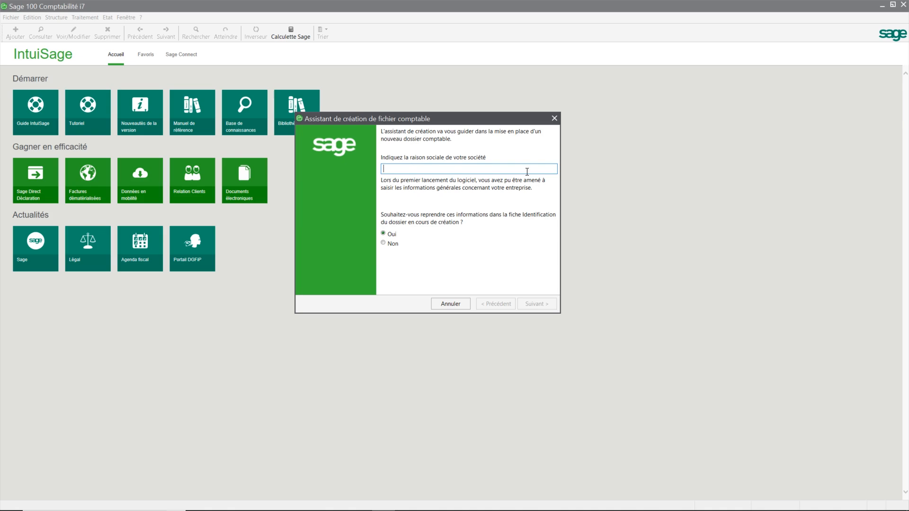
{"action": "type", "text": "s"}
{"action": "key", "text": "BackSpace"}
{"action": "type", "text": "SOLENZA"}
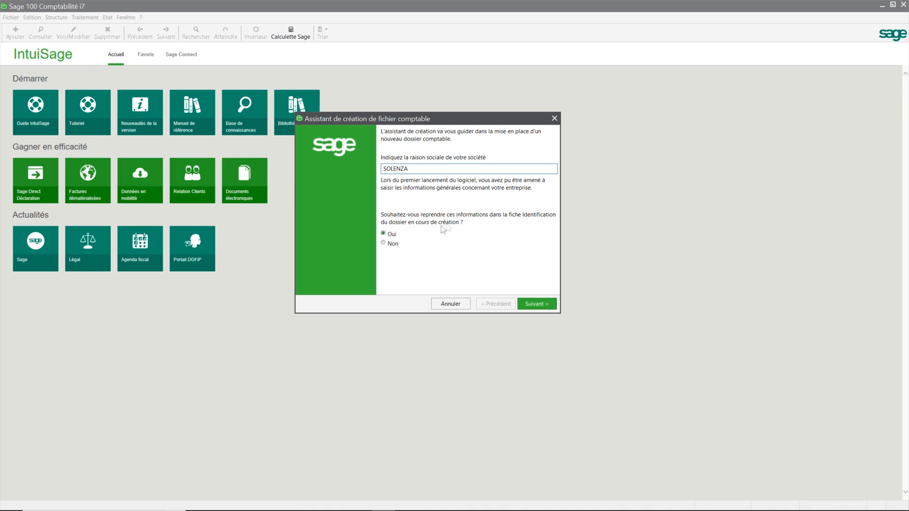
{"action": "left_click", "coordinate": [385, 244]}
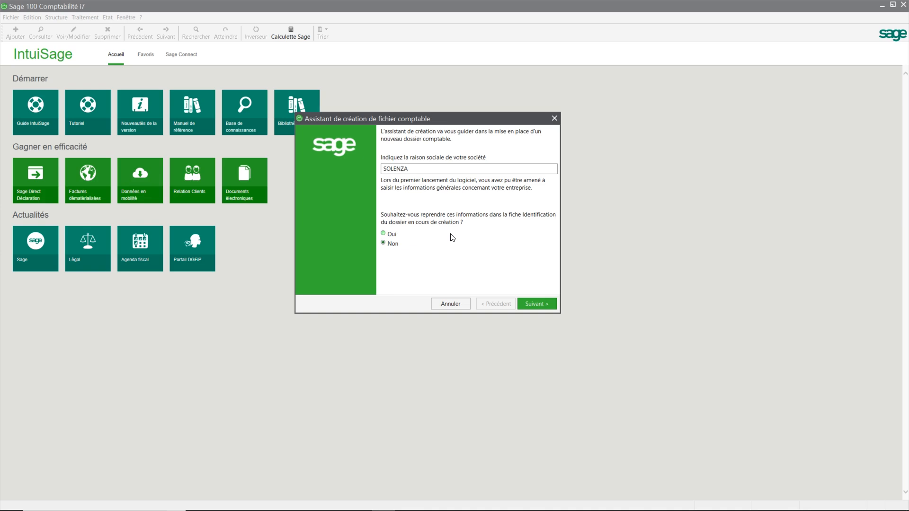
{"action": "left_click", "coordinate": [535, 303]}
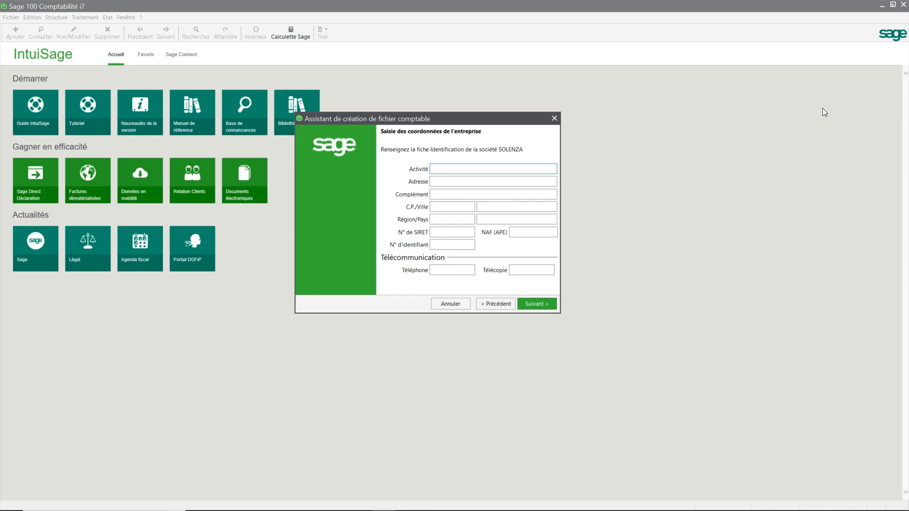
- Enter the activity DISTRIBUTION CHAUSSURES and the company's street address, postcode and city
{"action": "key", "text": "BackSpace"}
{"action": "key", "text": "BackSpace"}
{"action": "key", "text": "BackSpace"}
{"action": "key", "text": "BackSpace"}
{"action": "key", "text": "BackSpace"}
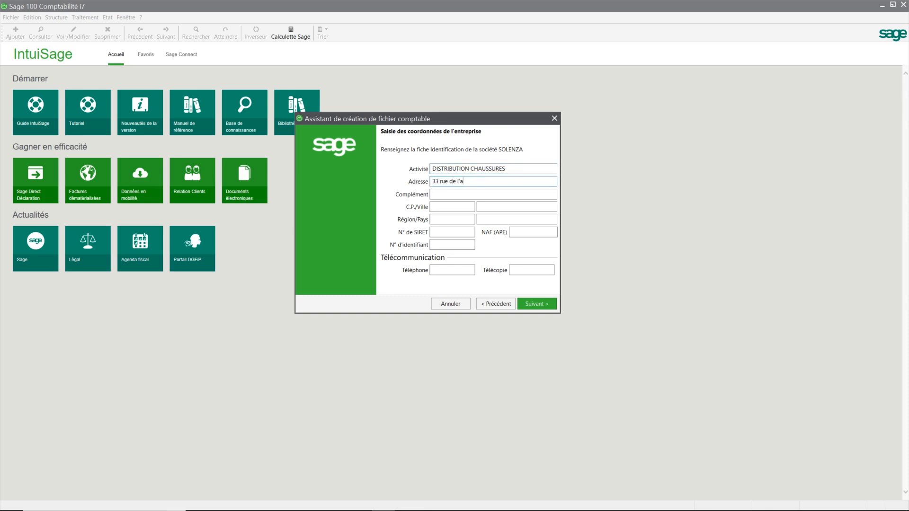
{"action": "key", "text": "BackSpace"}
{"action": "key", "text": "BackSpace"}
{"action": "key", "text": "BackSpace"}
{"action": "key", "text": "BackSpace"}
{"action": "key", "text": "BackSpace"}
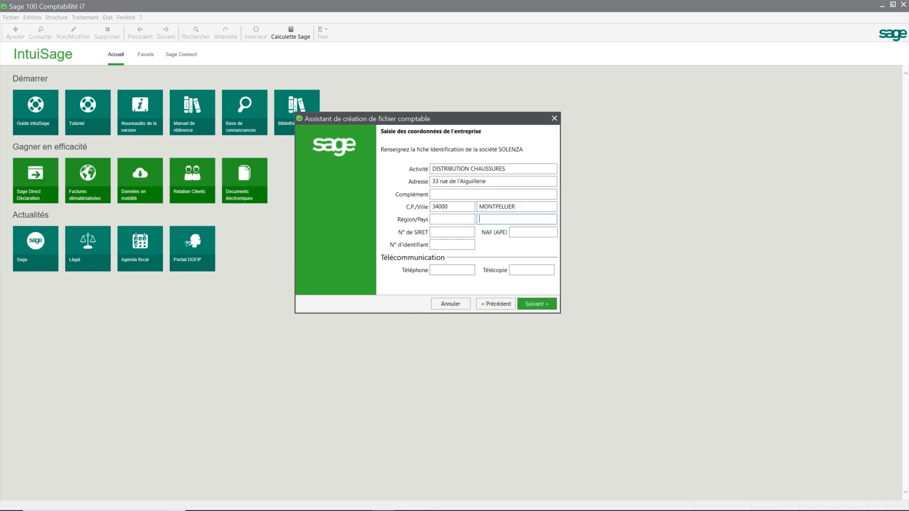
- Fill in the SIRET number, NAF code 47.72a and VAT identifier, then proceed
{"action": "key", "text": "Tab"}
{"action": "type", "text": "47.72a"}
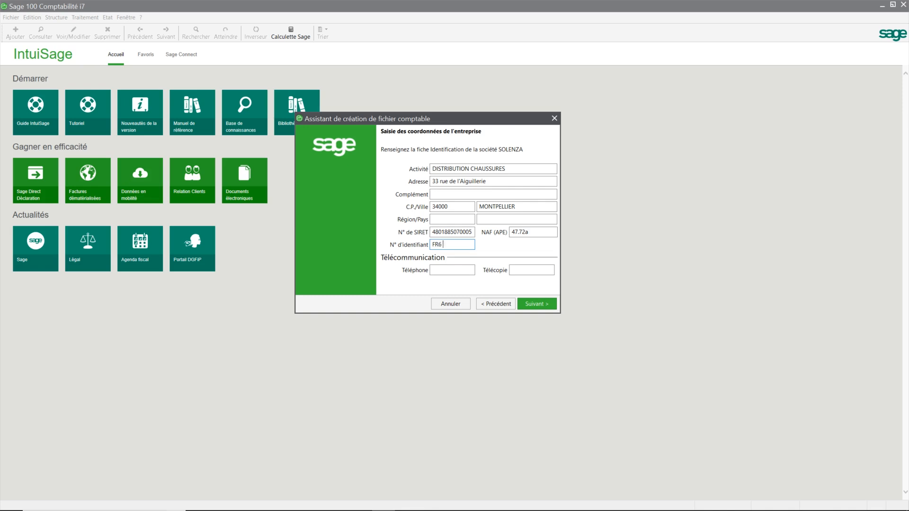
{"action": "key", "text": "Return"}
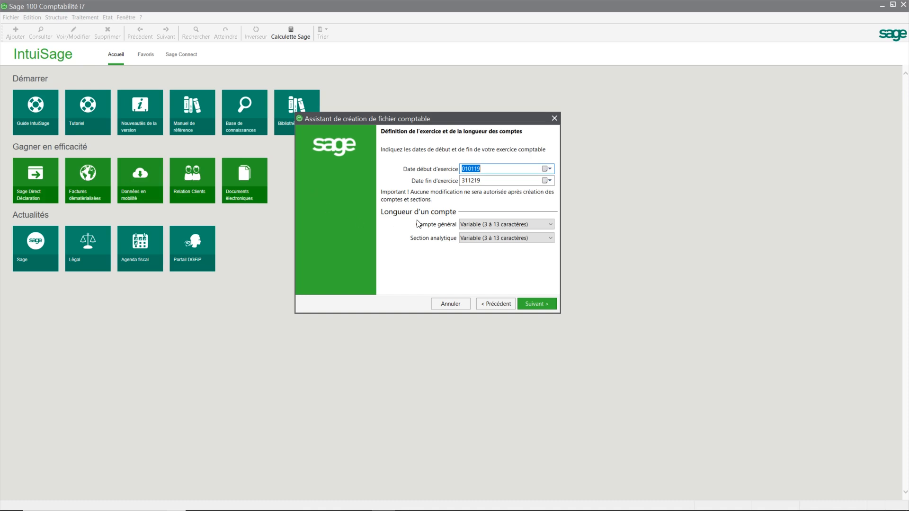
- Set general accounts to 8 caractères, keeping the 010119–311219 fiscal year unchanged
{"action": "left_click", "coordinate": [549, 225]}
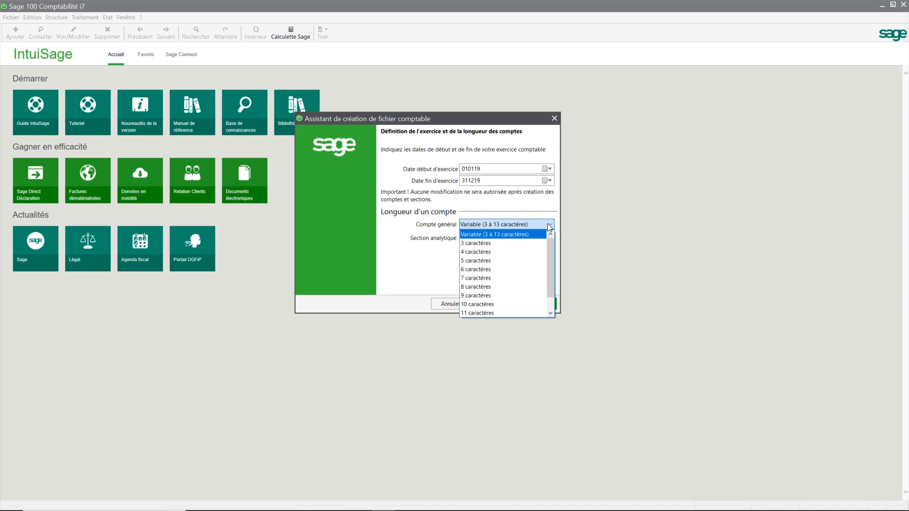
{"action": "left_click", "coordinate": [548, 226]}
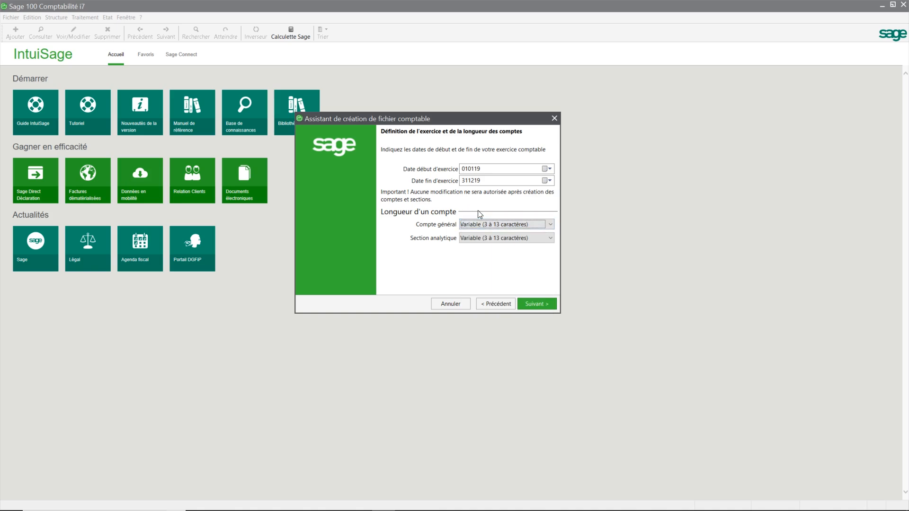
{"action": "left_click", "coordinate": [551, 225]}
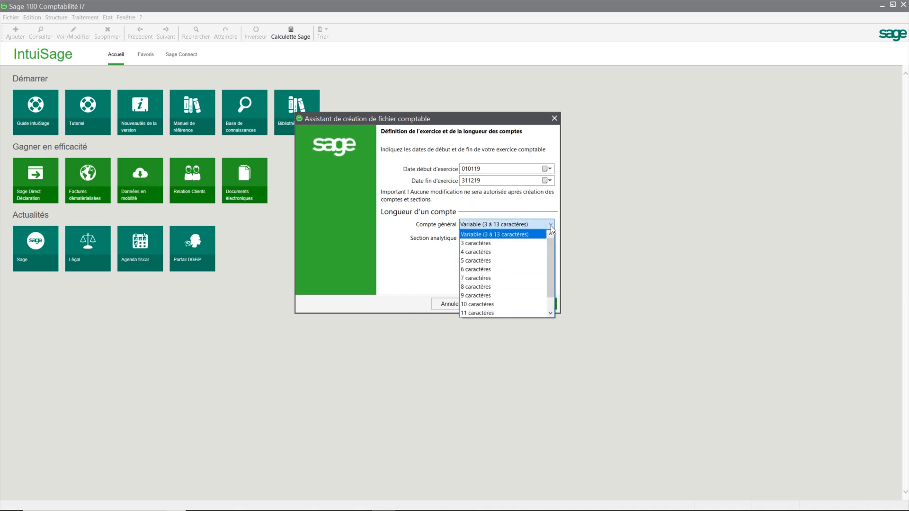
{"action": "left_click", "coordinate": [509, 286]}
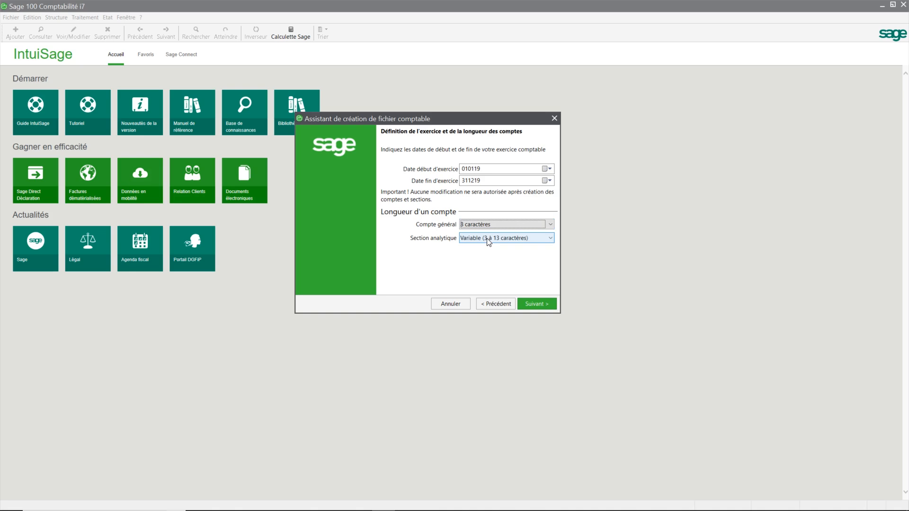
{"action": "left_click", "coordinate": [545, 304]}
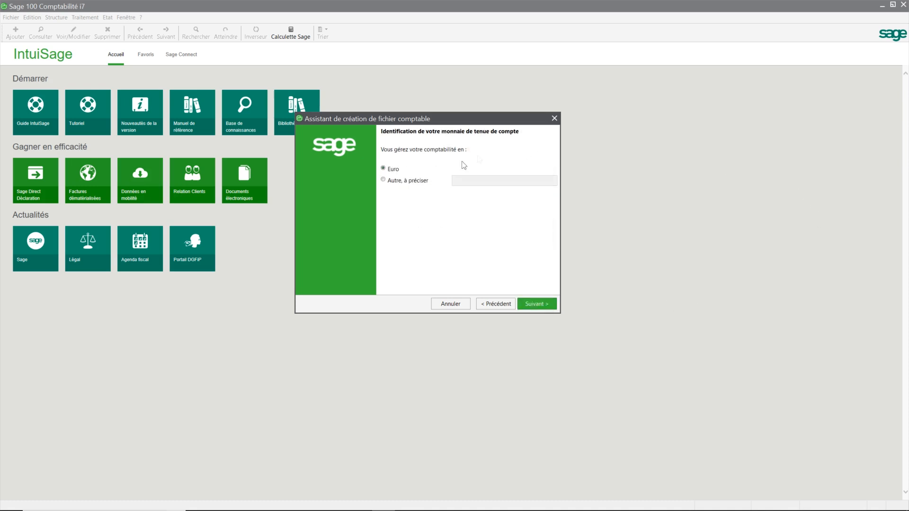
- Keep Euro as the accounting currency and advance to Reprise des éléments comptables
{"action": "left_click", "coordinate": [537, 303]}
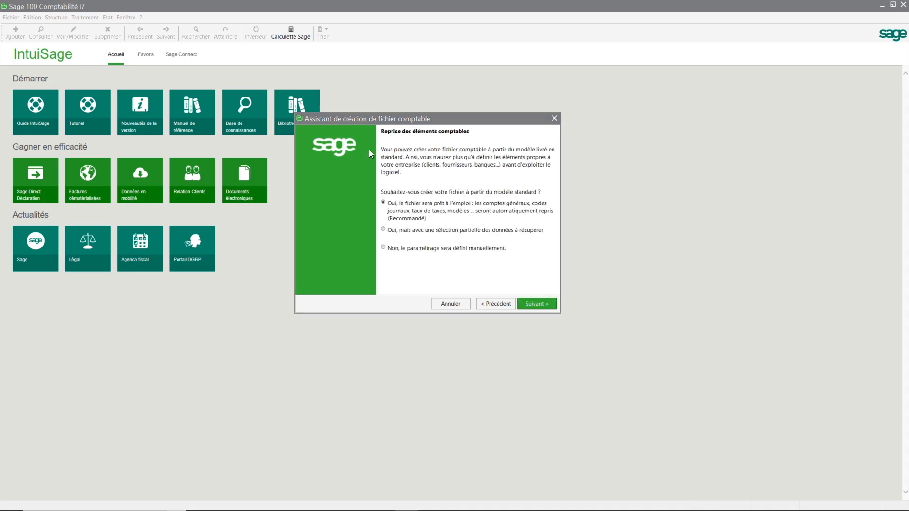